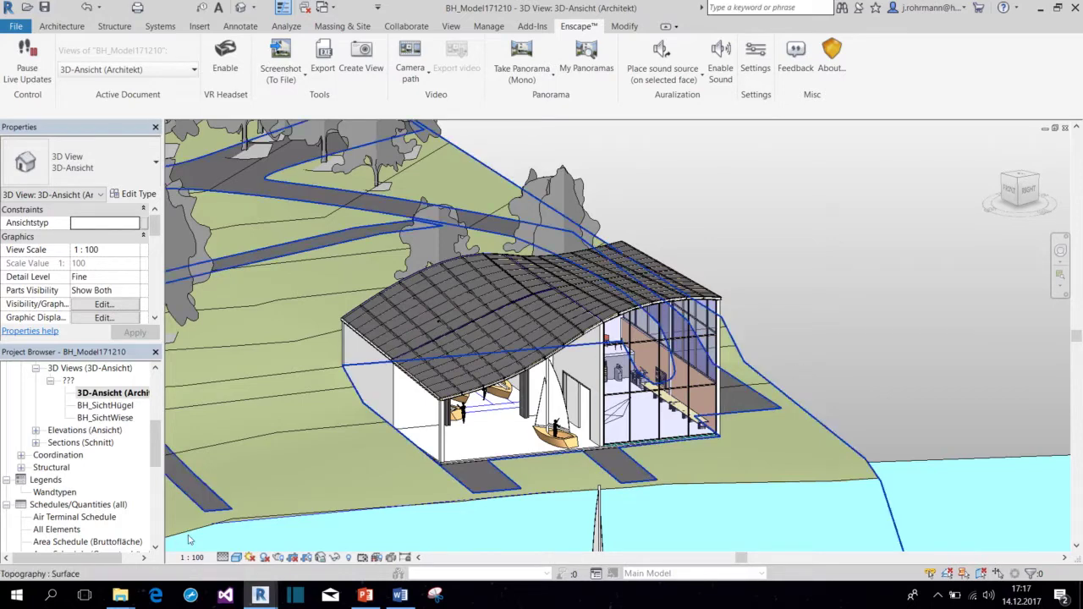
# Switch to the Enscape live rendering and fly low over the lake toward the boathouse
pyautogui.moveTo(260, 595)
pyautogui.click(301, 549)
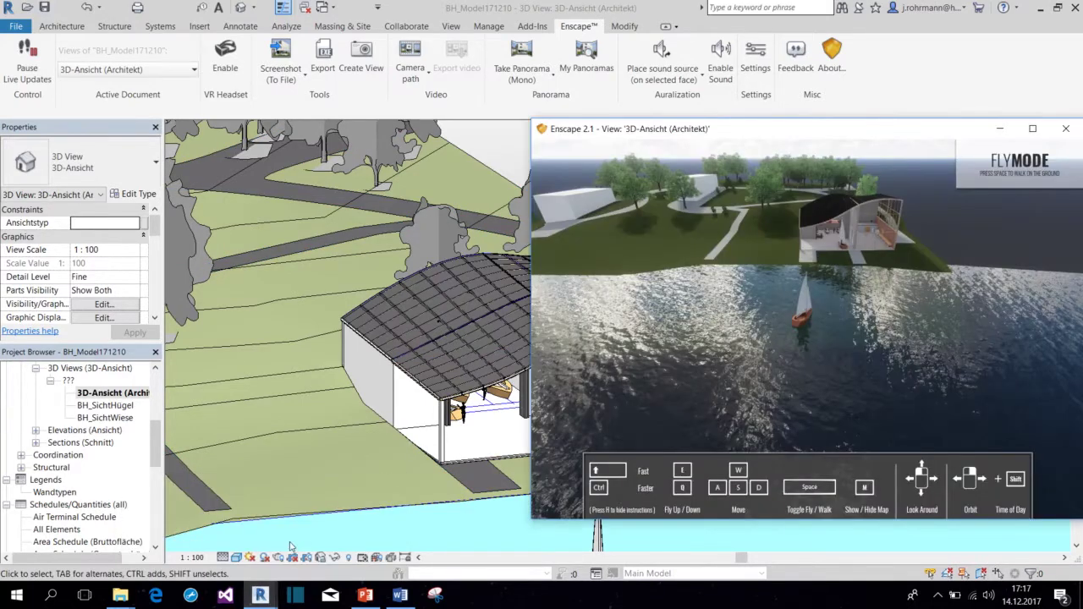
pyautogui.moveTo(778, 352); pyautogui.dragTo(788, 276, button='right')
pyautogui.press('w')
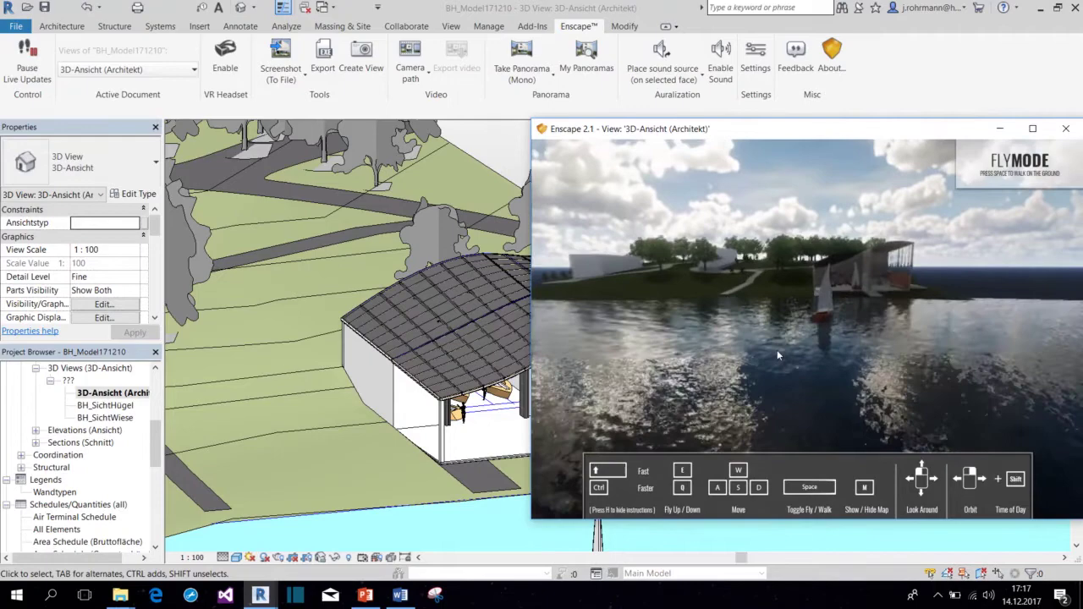
pyautogui.moveTo(775, 348)
pyautogui.mouseDown()
pyautogui.moveTo(758, 338)
pyautogui.moveTo(779, 350)
pyautogui.mouseUp()
pyautogui.press('w')
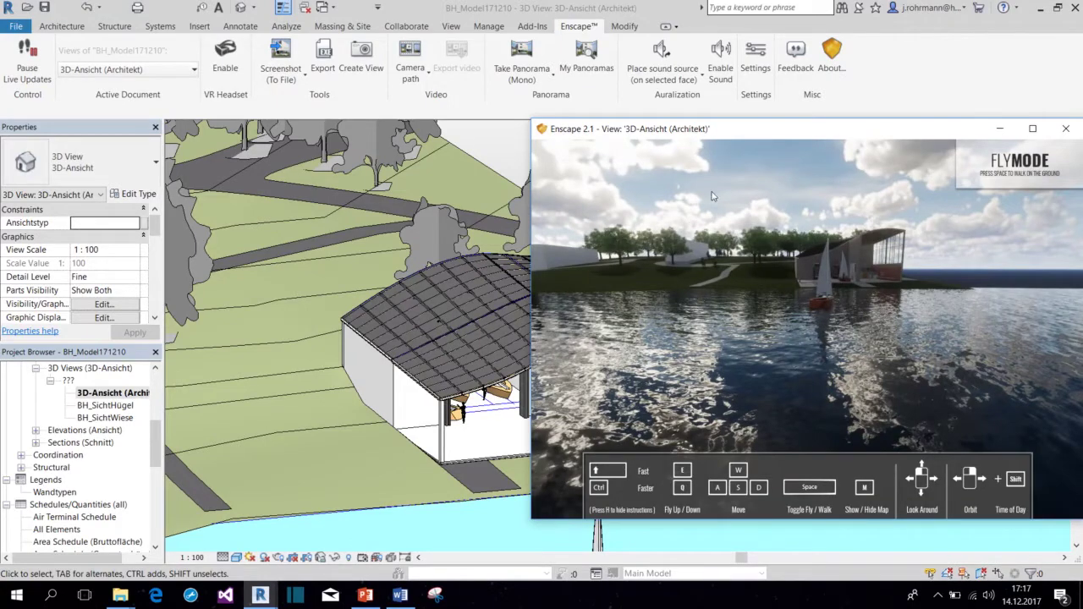
# In the Enscape atmosphere settings, set the horizon preset to Forest with 61% rotation and close the settings
pyautogui.click(755, 59)
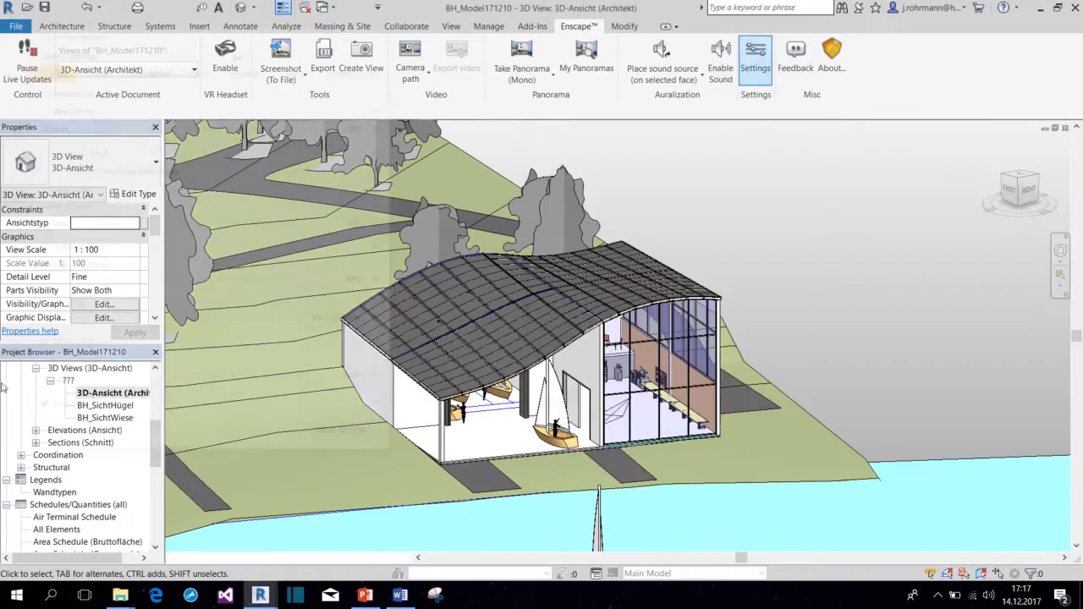
pyautogui.moveTo(295, 595)
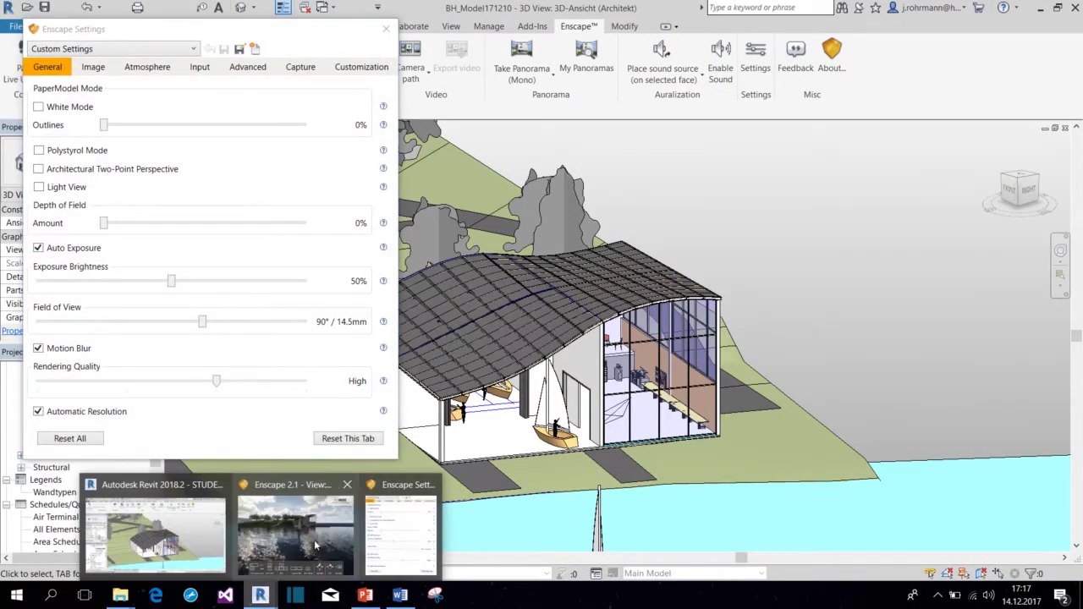
pyautogui.click(316, 546)
pyautogui.click(149, 67)
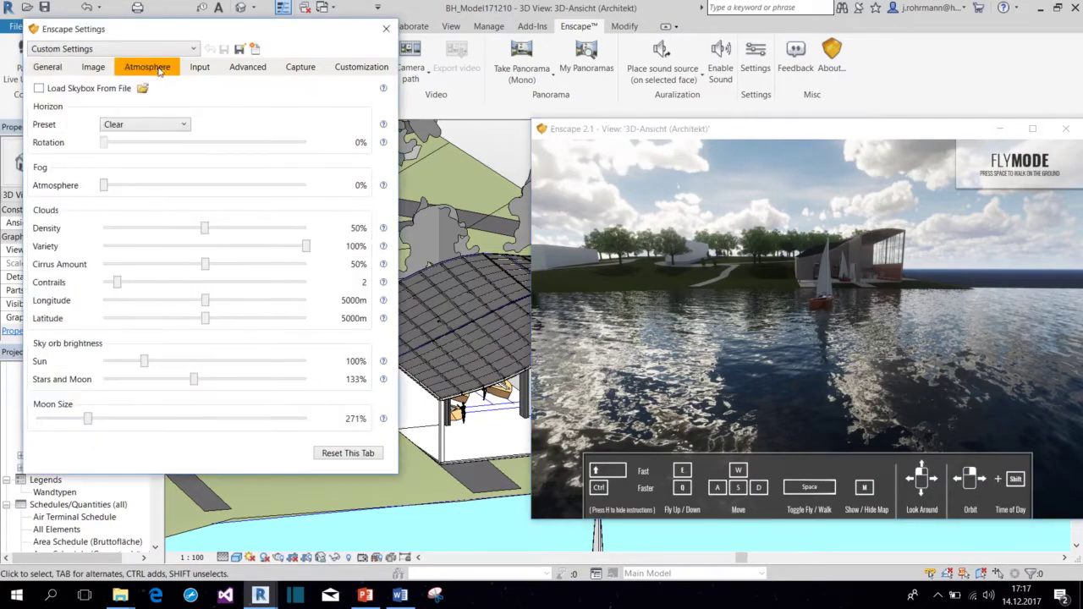
pyautogui.click(170, 125)
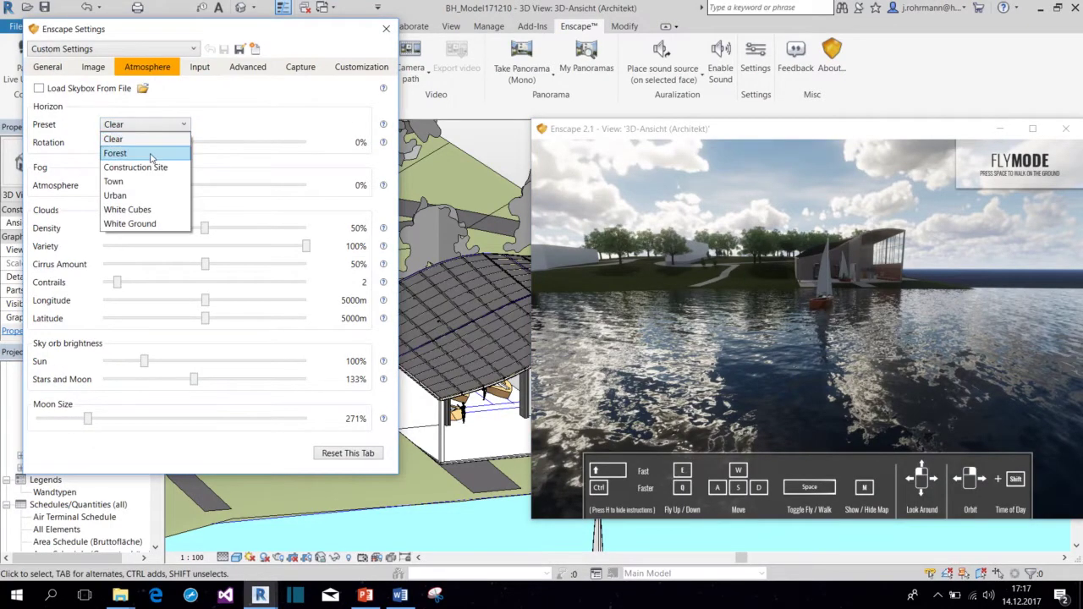
pyautogui.click(151, 156)
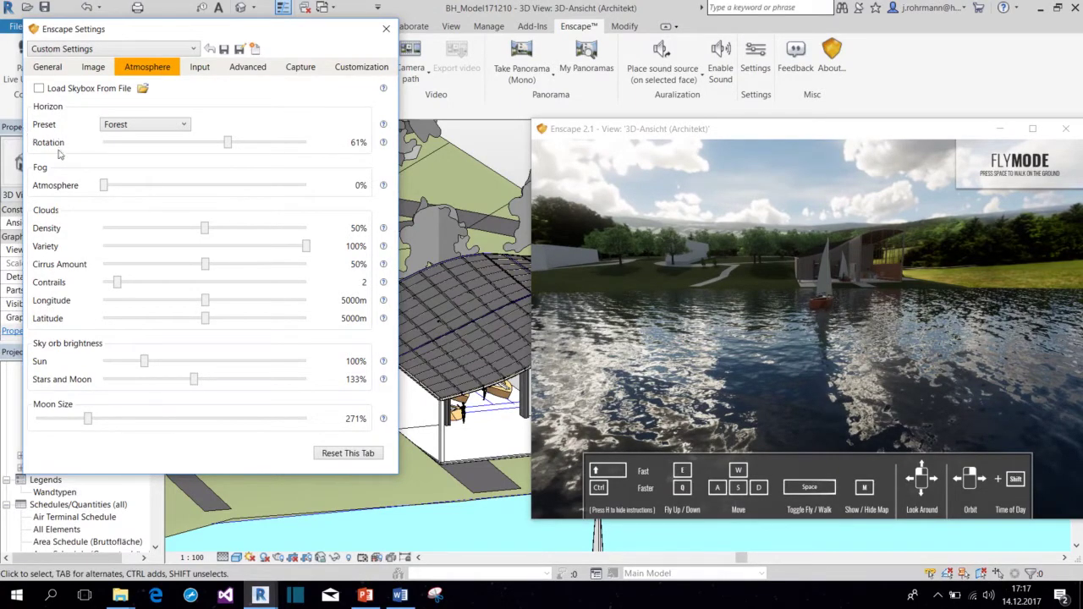
pyautogui.click(386, 30)
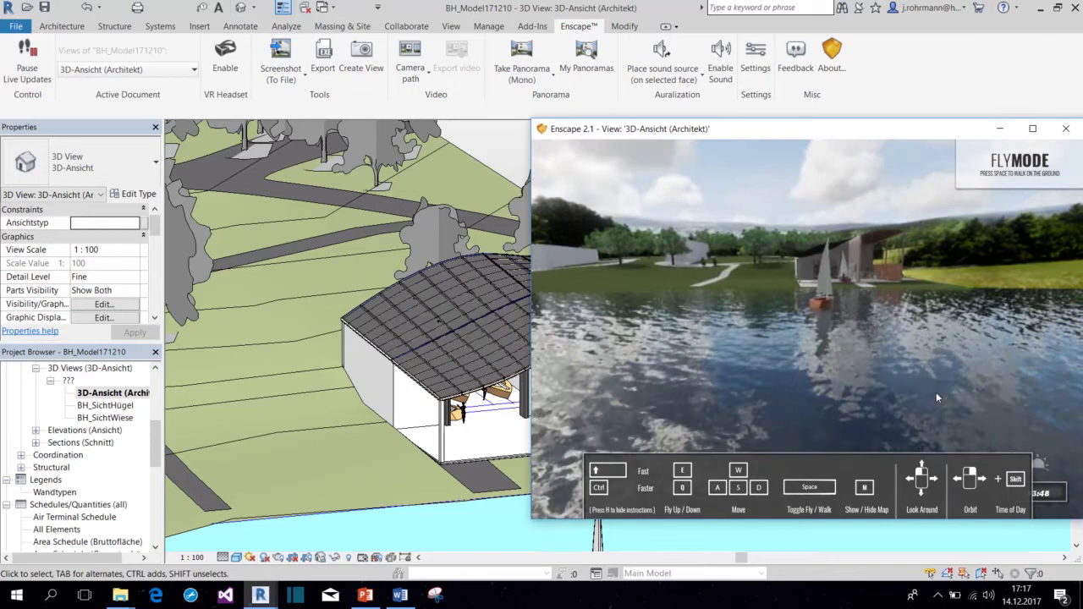
# Adjust the time of day in the rendered scene so that more sunlight falls on the boathouse and landscape
pyautogui.keyDown('shift'); pyautogui.moveTo(957, 408); pyautogui.dragTo(924, 409, button='right'); pyautogui.keyUp('shift')
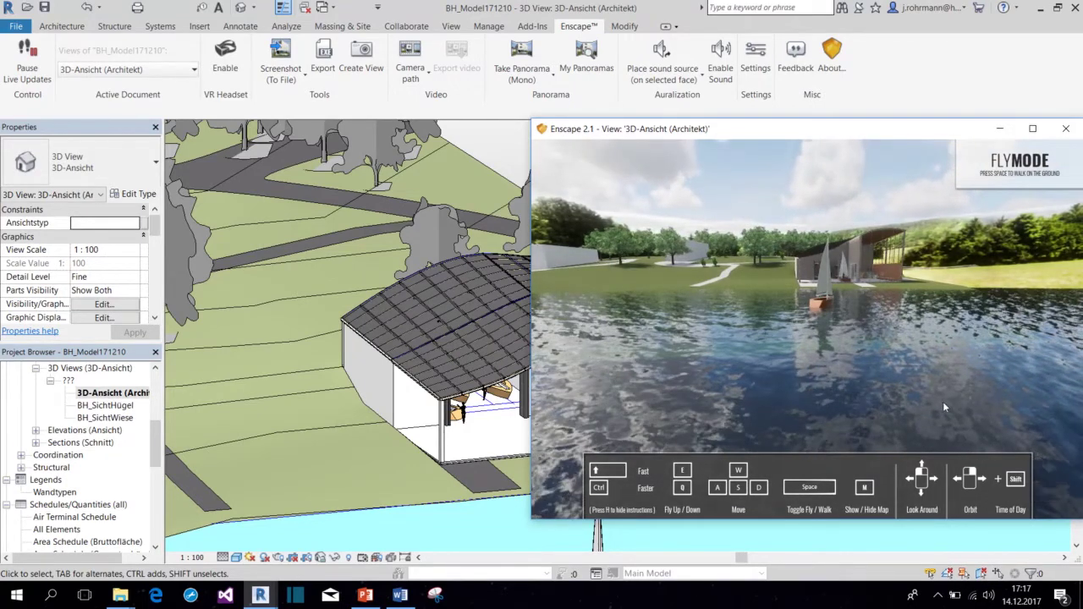
pyautogui.moveTo(938, 399); pyautogui.dragTo(921, 377)
pyautogui.keyDown('shift'); pyautogui.moveTo(888, 374); pyautogui.dragTo(927, 374, button='right'); pyautogui.keyUp('shift')
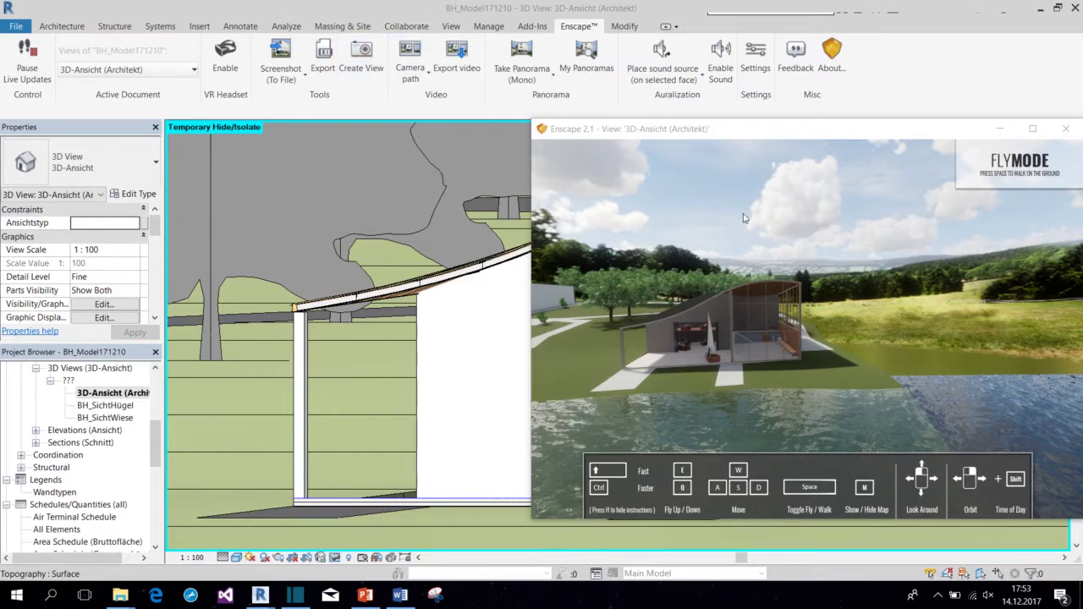
# Frame the whole boathouse from above the lake and save this camera position as the video's start position
pyautogui.moveTo(718, 343); pyautogui.dragTo(729, 332, button='middle')
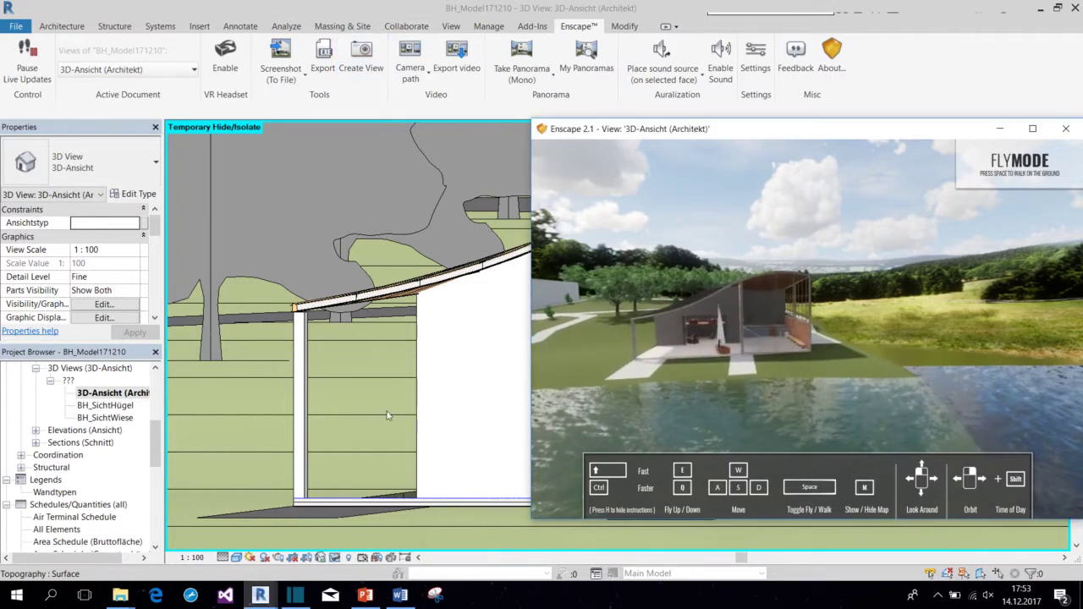
pyautogui.moveTo(593, 427); pyautogui.dragTo(535, 443)
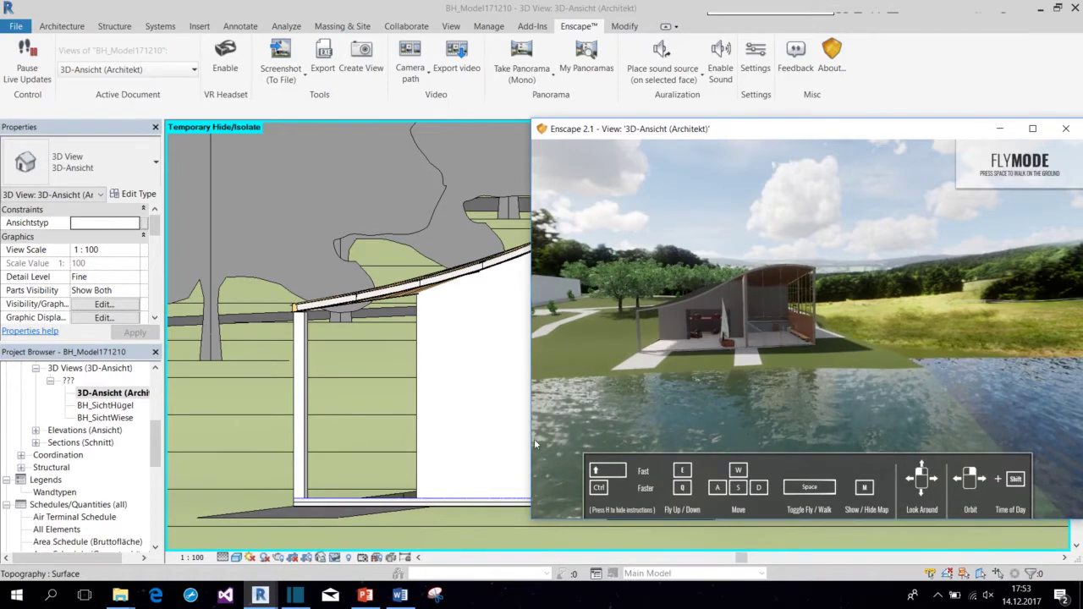
pyautogui.click(410, 66)
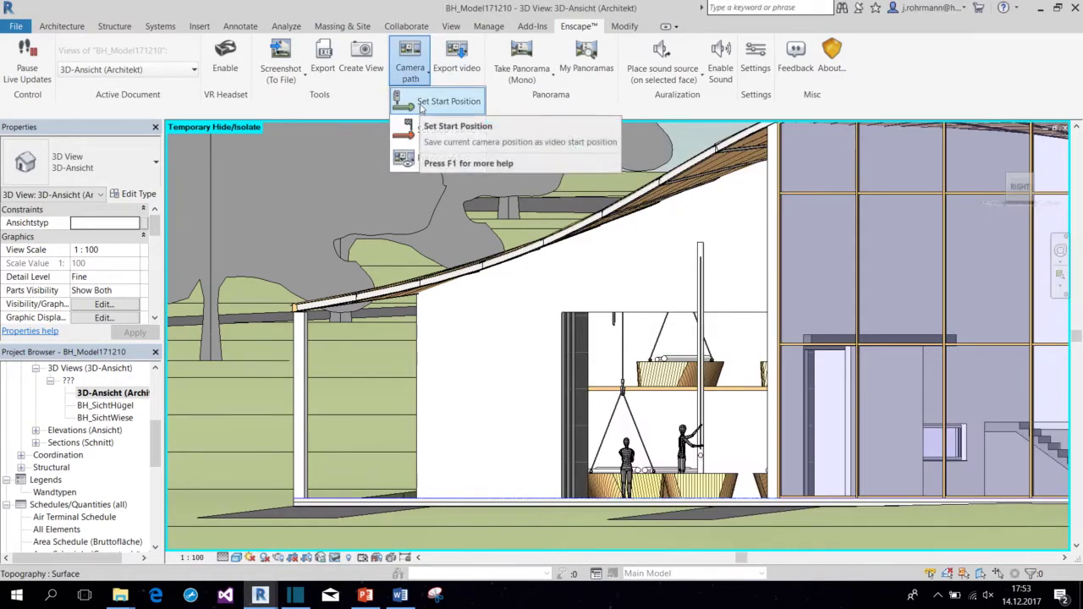
pyautogui.click(440, 102)
# Fly from the lake into the boathouse beside the sailing boat and save this camera position as the video's end position
pyautogui.moveTo(272, 598)
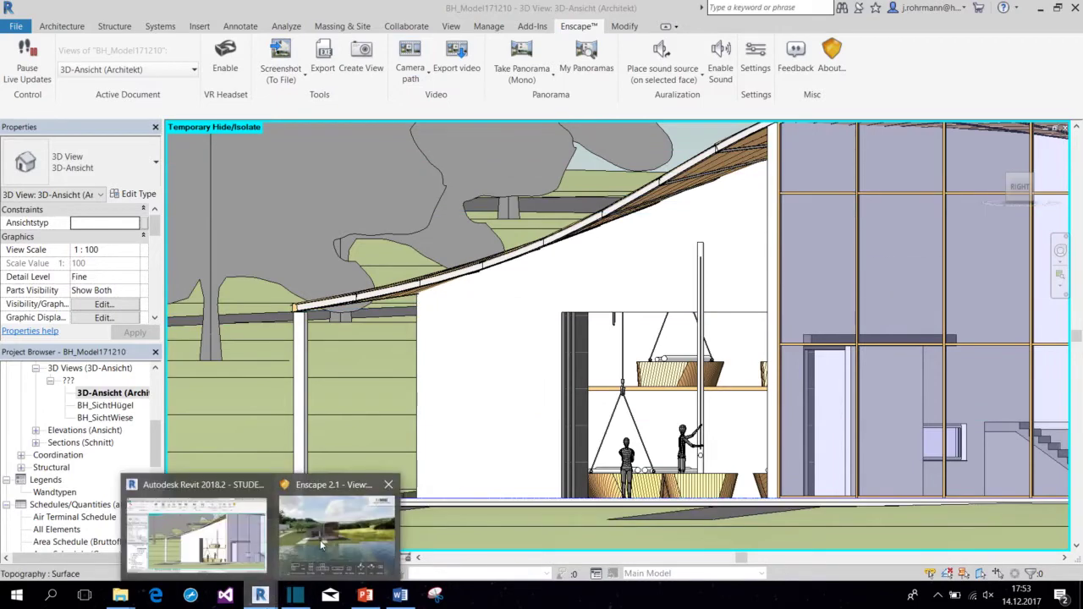
pyautogui.click(329, 540)
pyautogui.press('w')
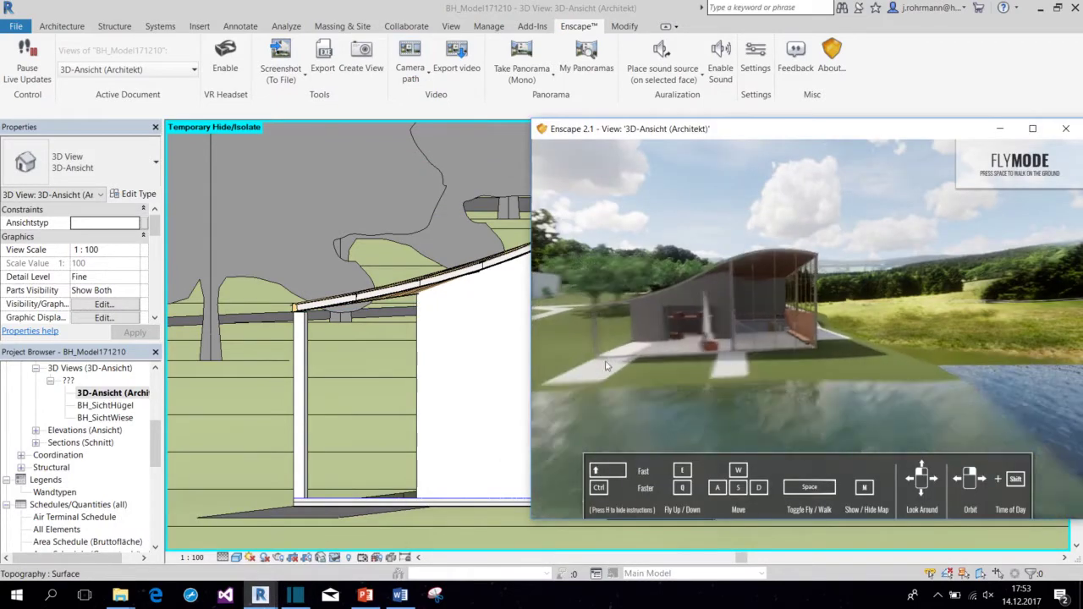
pyautogui.press('w')
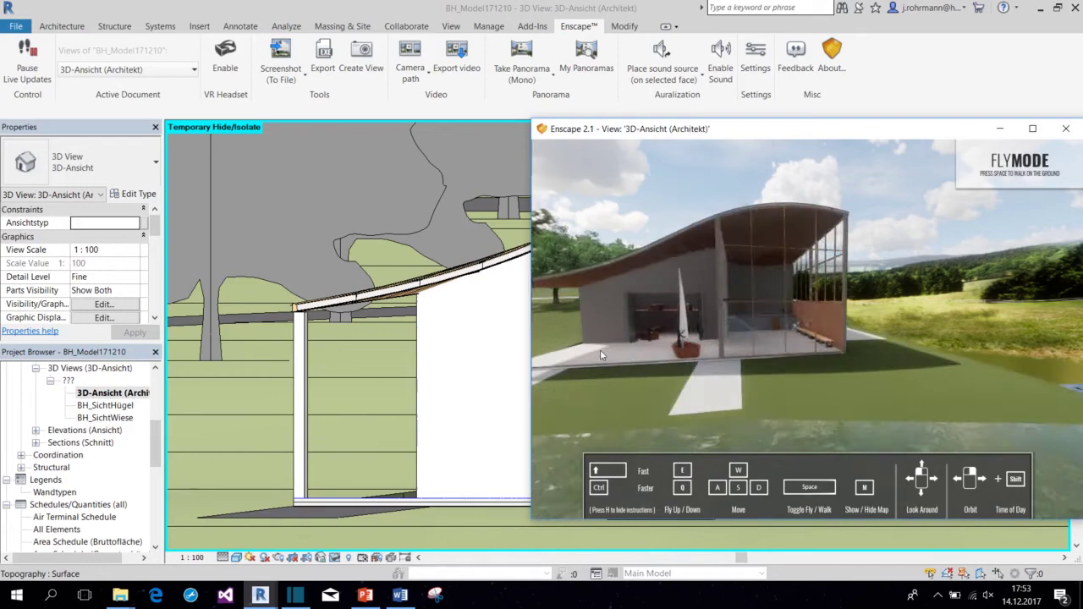
pyautogui.moveTo(622, 372); pyautogui.dragTo(521, 377, button='right')
pyautogui.press('w')
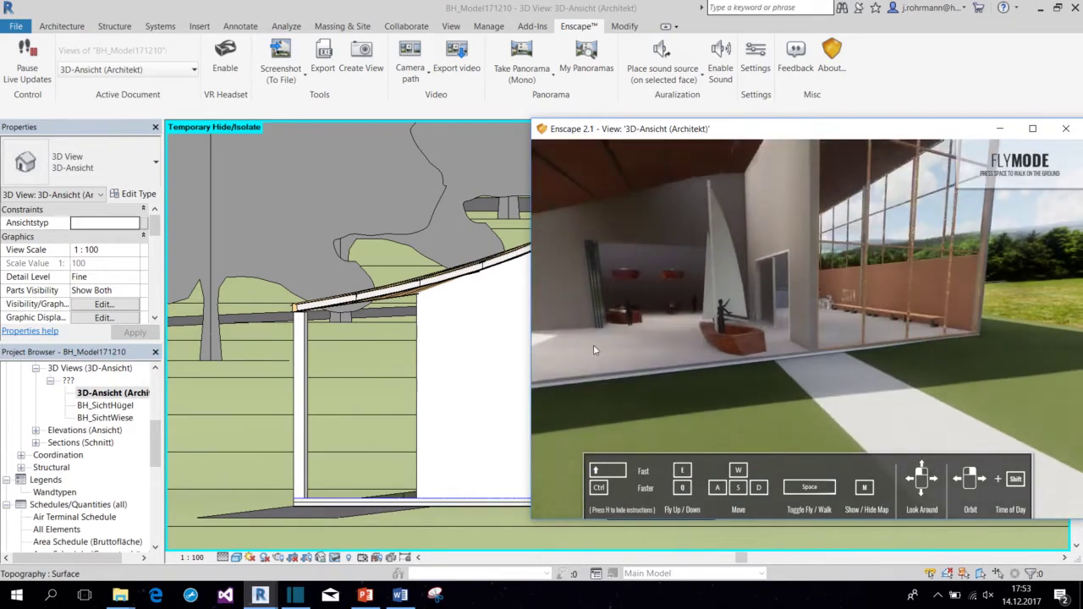
pyautogui.press('w')
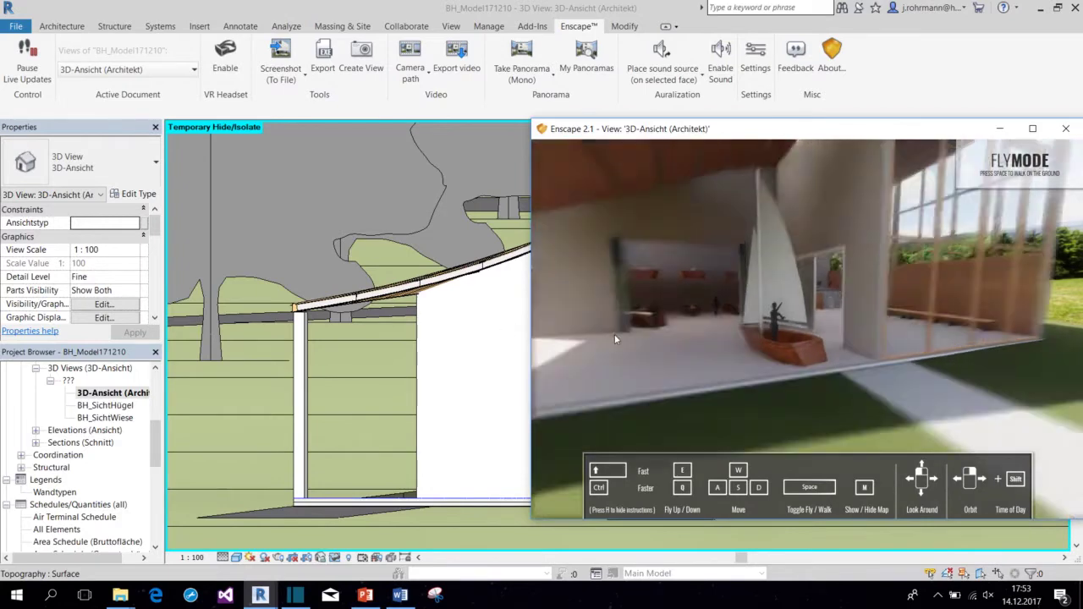
pyautogui.moveTo(595, 348); pyautogui.dragTo(664, 342, button='right')
pyautogui.press('w')
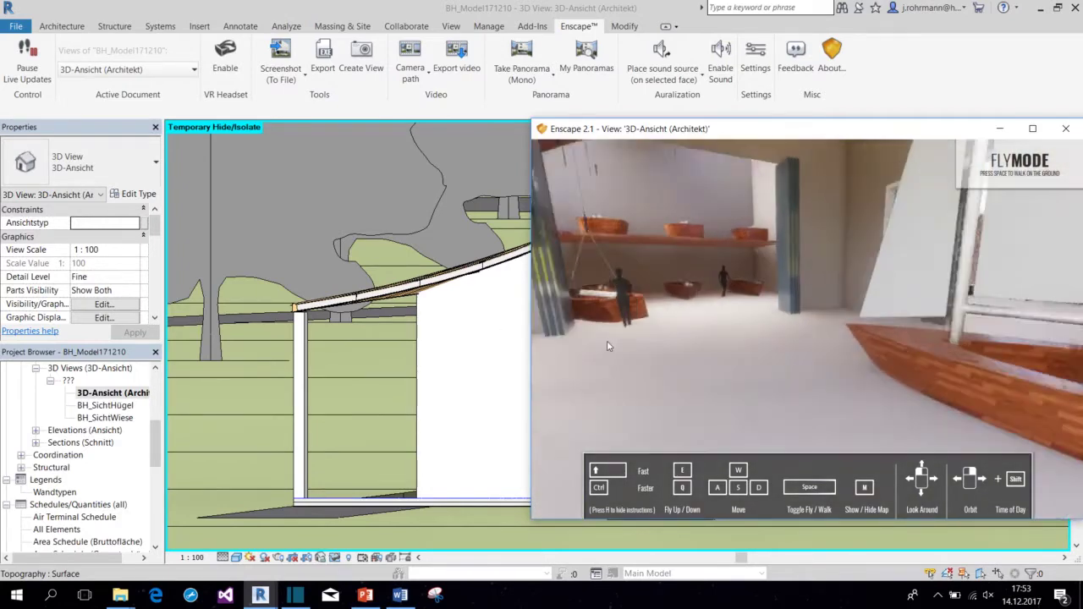
pyautogui.press('s')
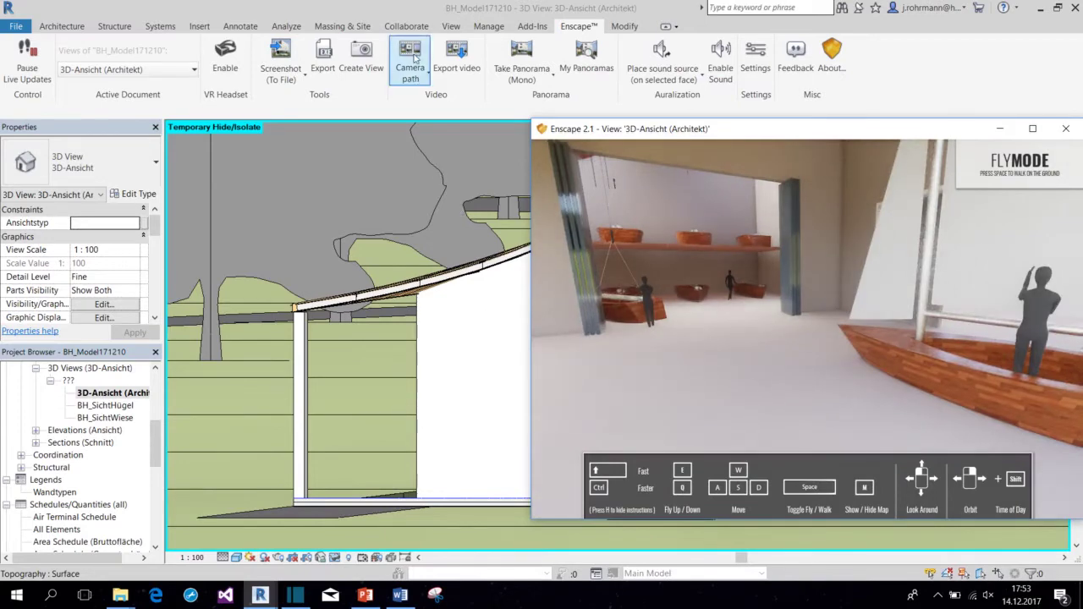
pyautogui.click(410, 72)
pyautogui.click(422, 131)
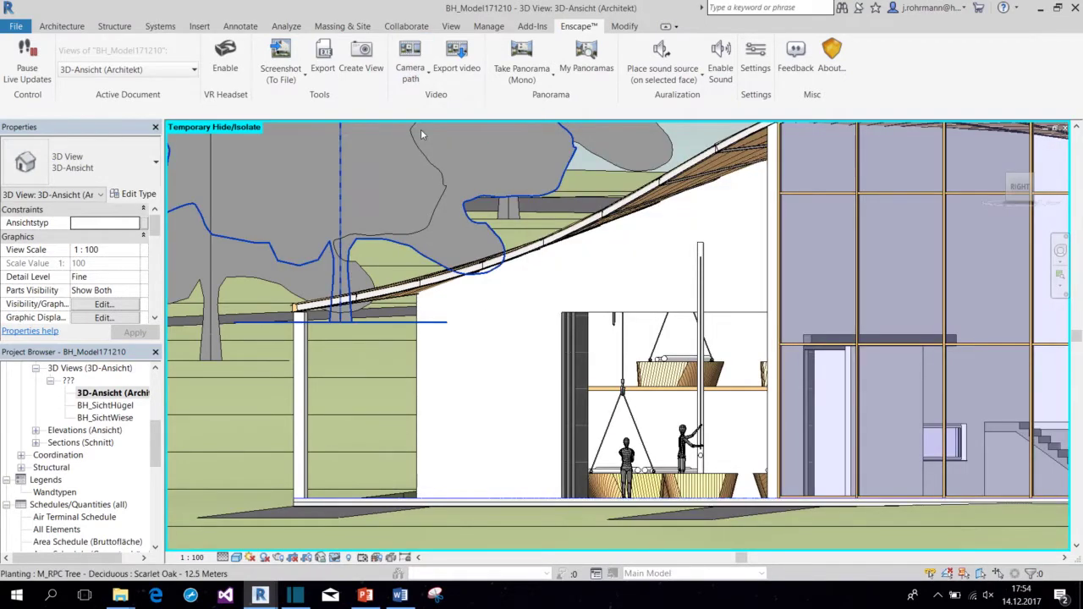
pyautogui.click(410, 66)
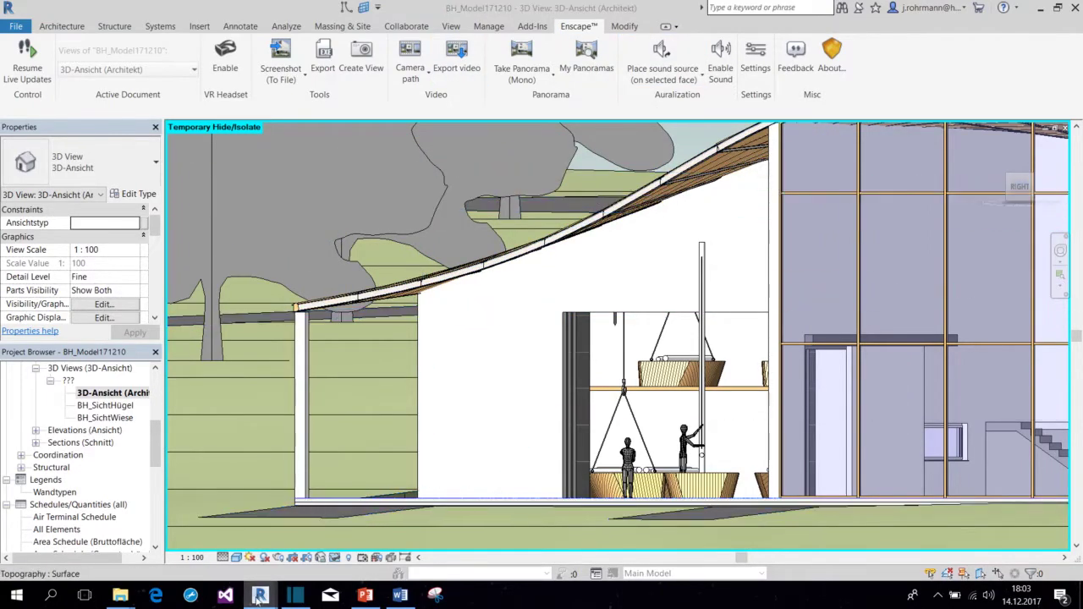
# Return to the Enscape live rendering and fly through the glass front into the hall toward the rear stairs and workbench
pyautogui.moveTo(259, 597)
pyautogui.click(351, 533)
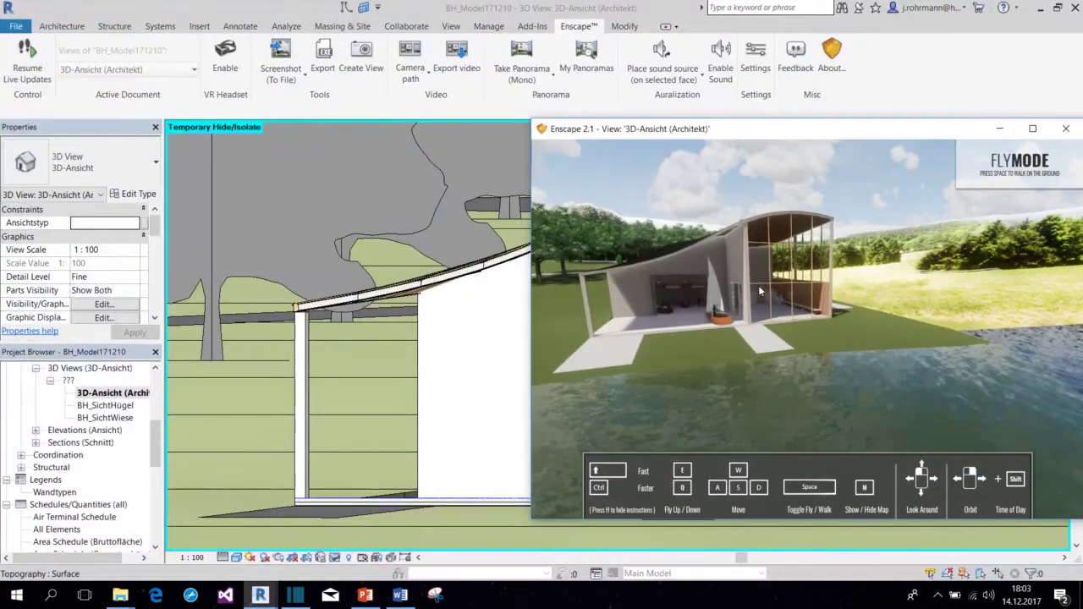
pyautogui.scroll(2, 758, 288)
pyautogui.moveTo(779, 292); pyautogui.dragTo(804, 305)
pyautogui.scroll(2, 808, 306)
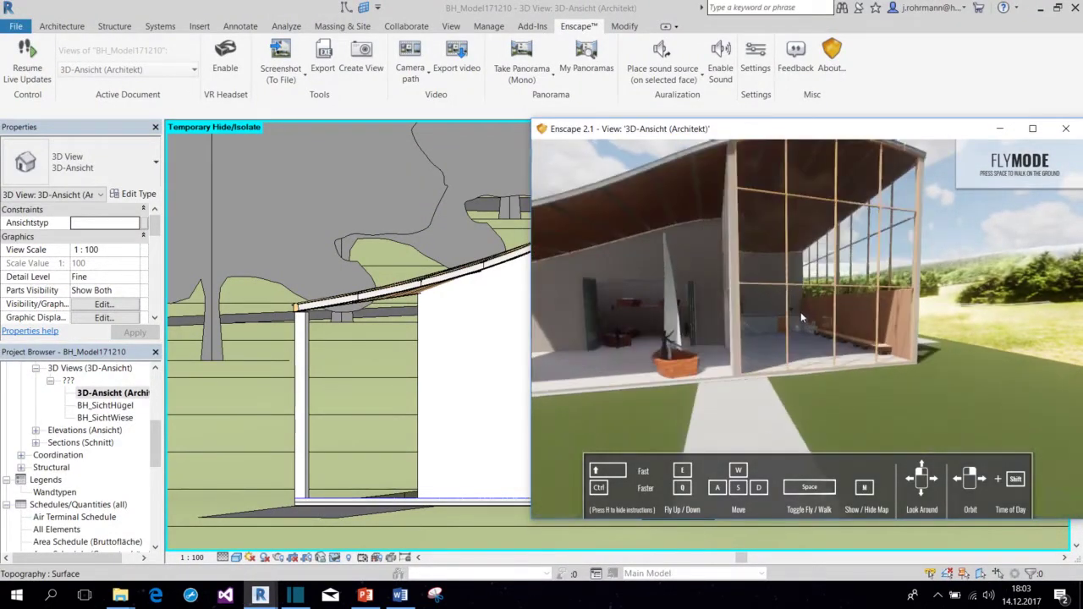
pyautogui.press('w')
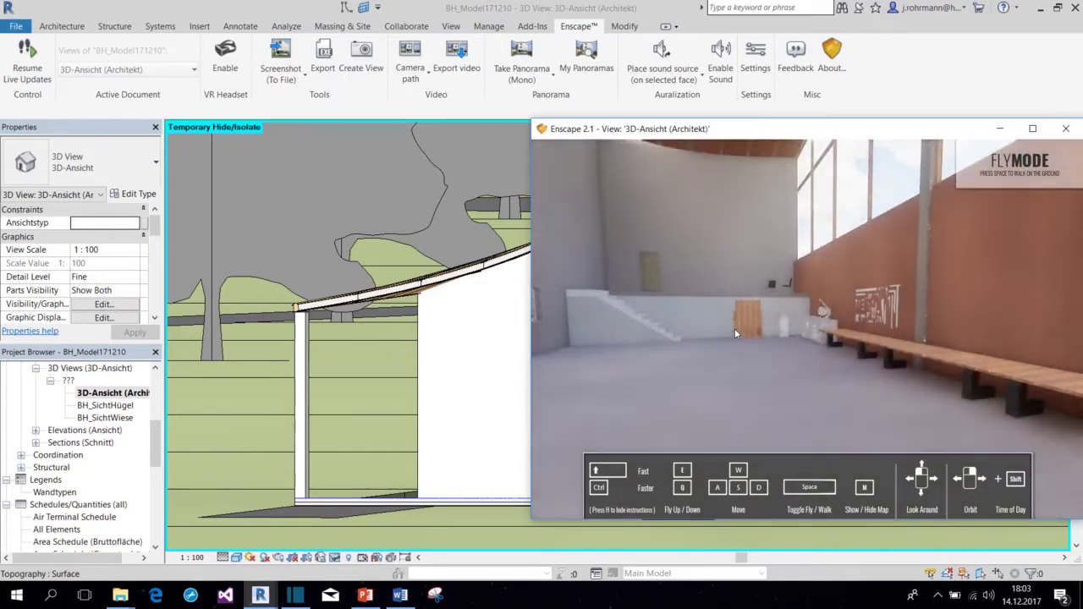
pyautogui.press('w')
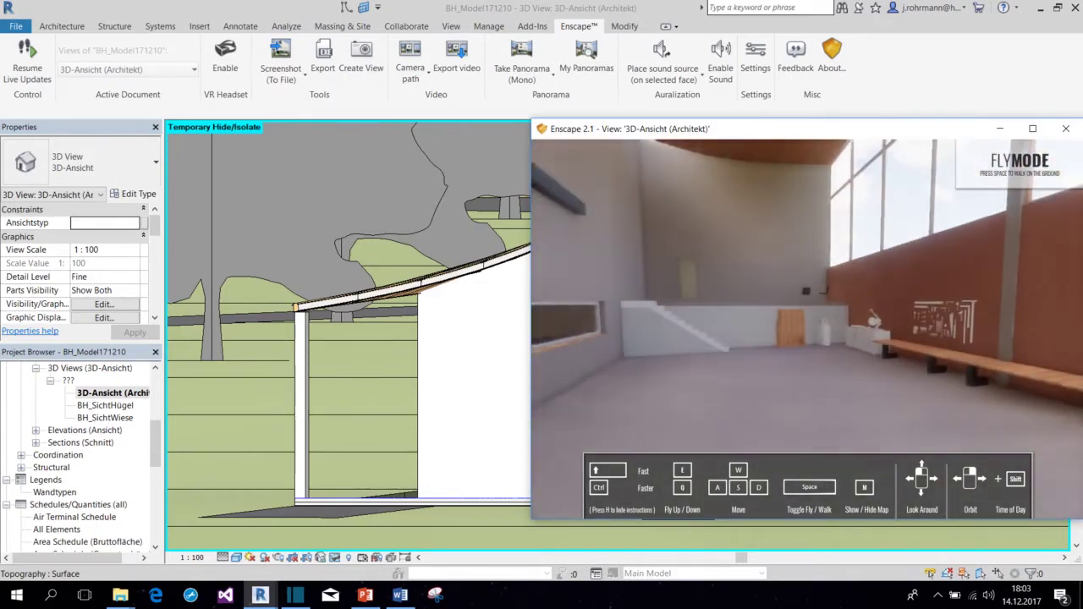
pyautogui.press('s')
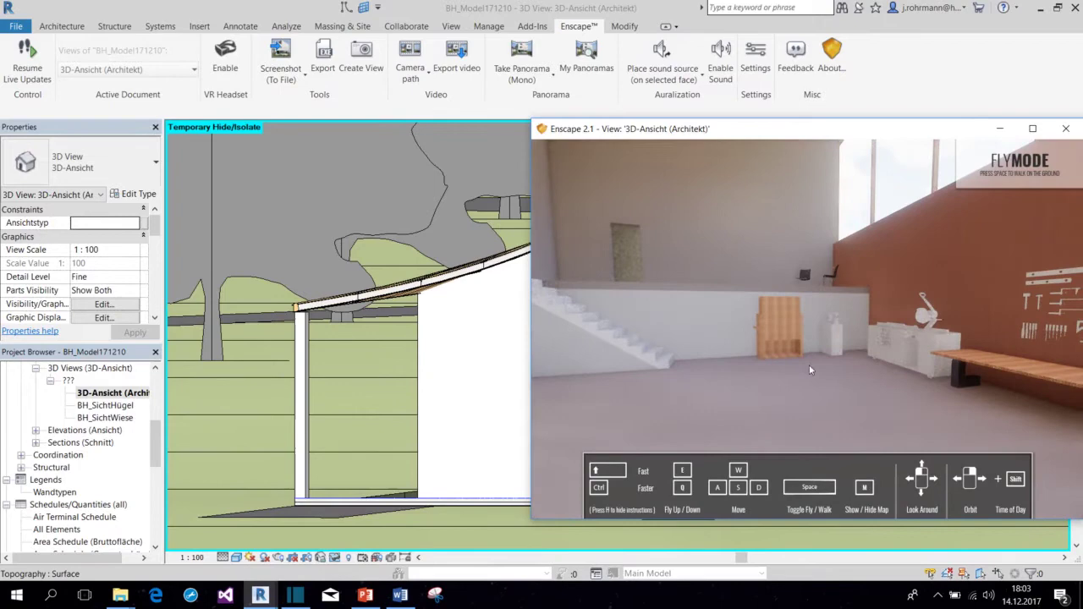
# Turn around inside the hall to face the glazed front and capture a mono panorama from there
pyautogui.moveTo(771, 359); pyautogui.dragTo(1053, 343)
pyautogui.moveTo(727, 359); pyautogui.dragTo(716, 340)
pyautogui.press('s')
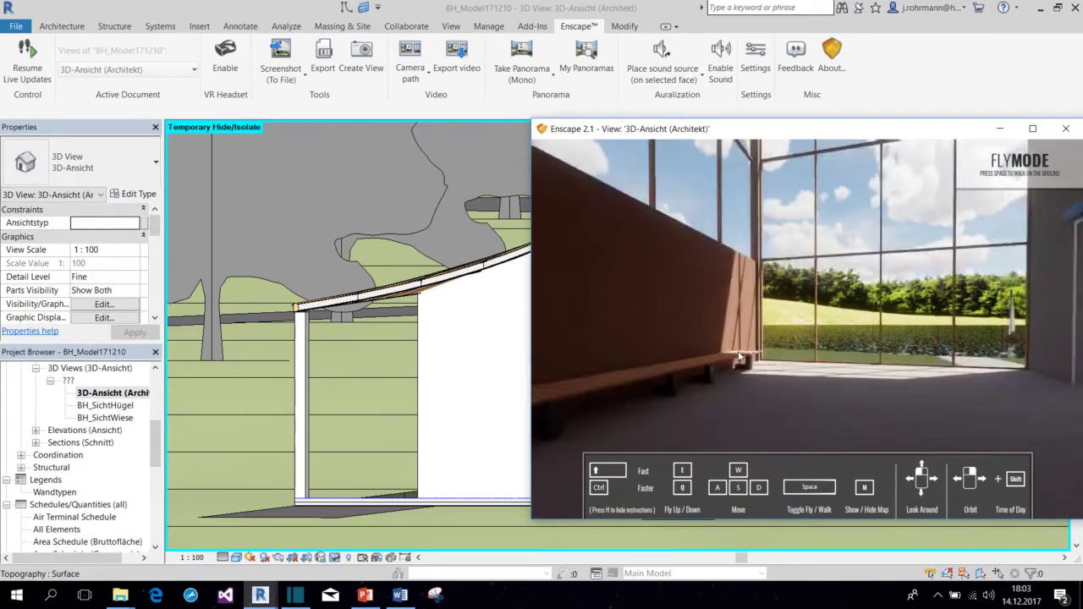
pyautogui.press('w')
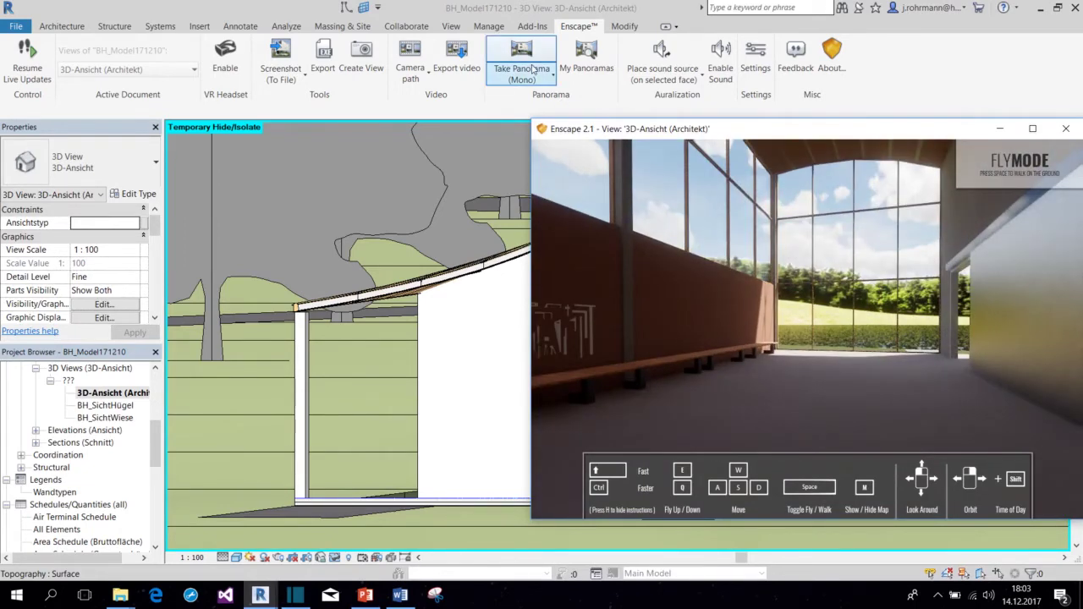
pyautogui.click(523, 55)
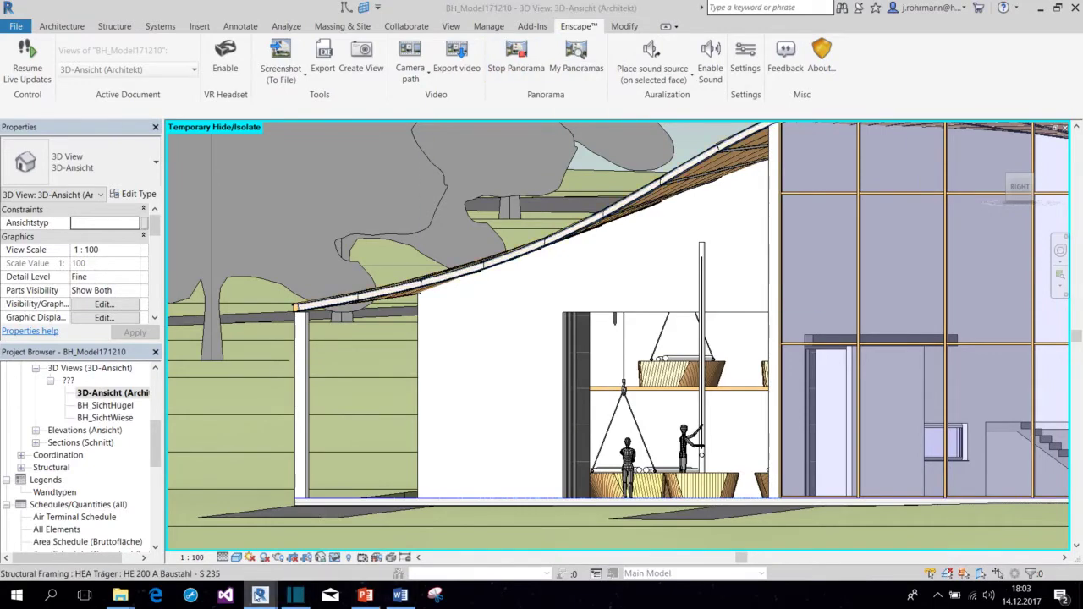
pyautogui.moveTo(296, 595)
pyautogui.click(308, 541)
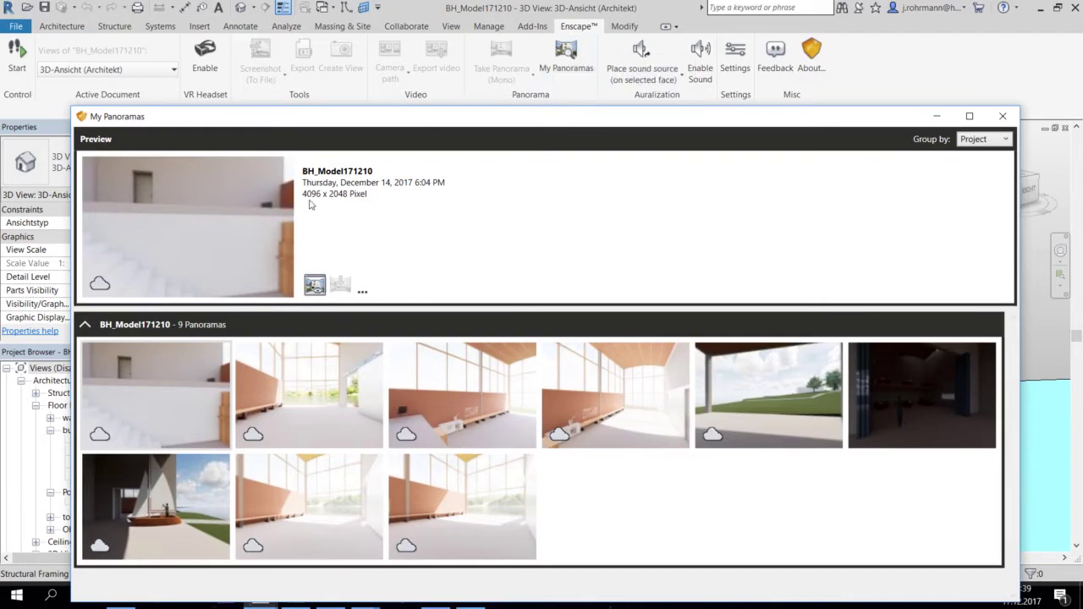
# Pan through the preview of the first BH_Model171210 panorama in My Panoramas and open it in the web browser
pyautogui.moveTo(285, 227)
pyautogui.moveTo(273, 234)
pyautogui.mouseDown()
pyautogui.moveTo(217, 212)
pyautogui.moveTo(275, 231)
pyautogui.mouseUp()
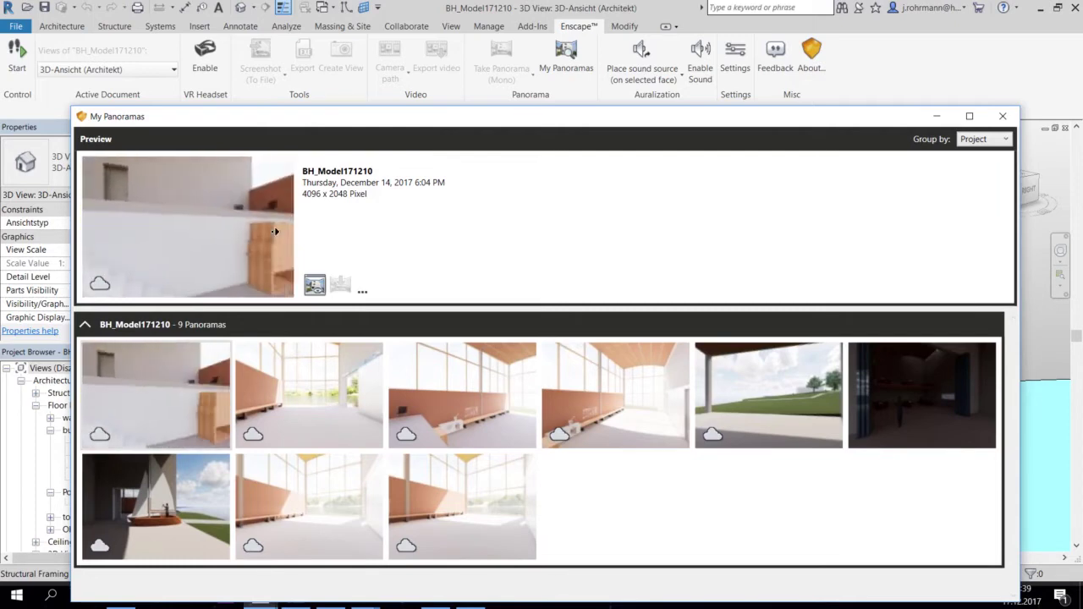
pyautogui.click(314, 284)
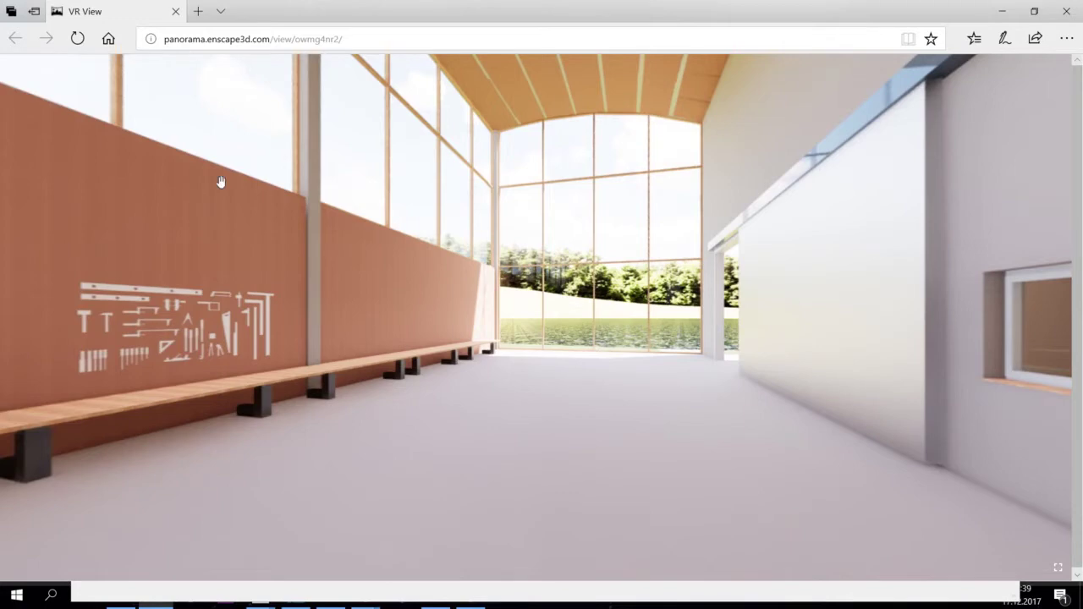
# Look around the hall in the browser's panorama view and highlight the panorama's web address
pyautogui.moveTo(313, 183); pyautogui.dragTo(510, 184)
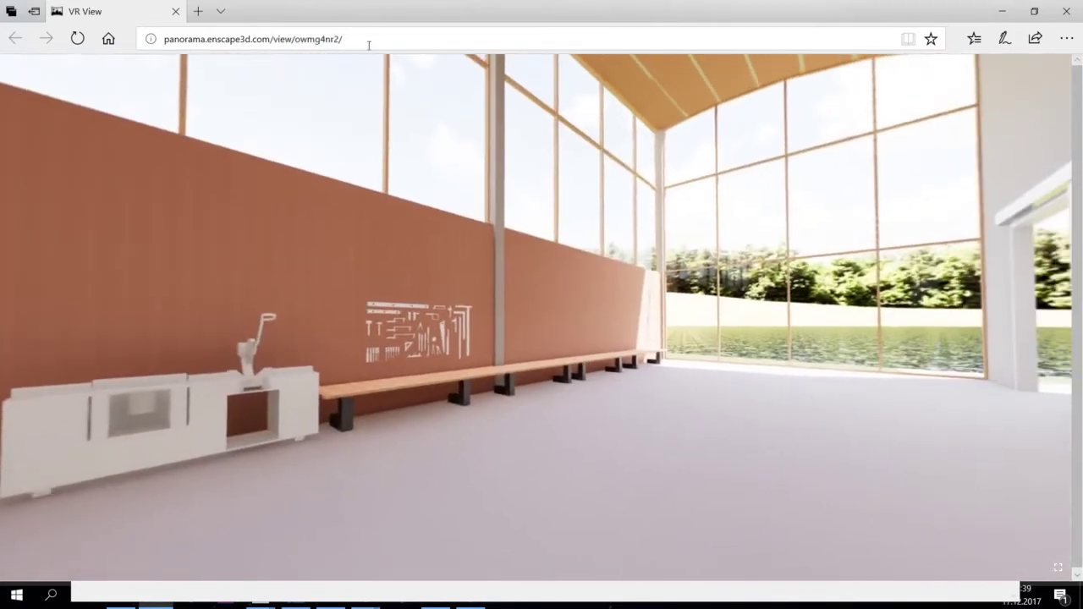
pyautogui.click(368, 41)
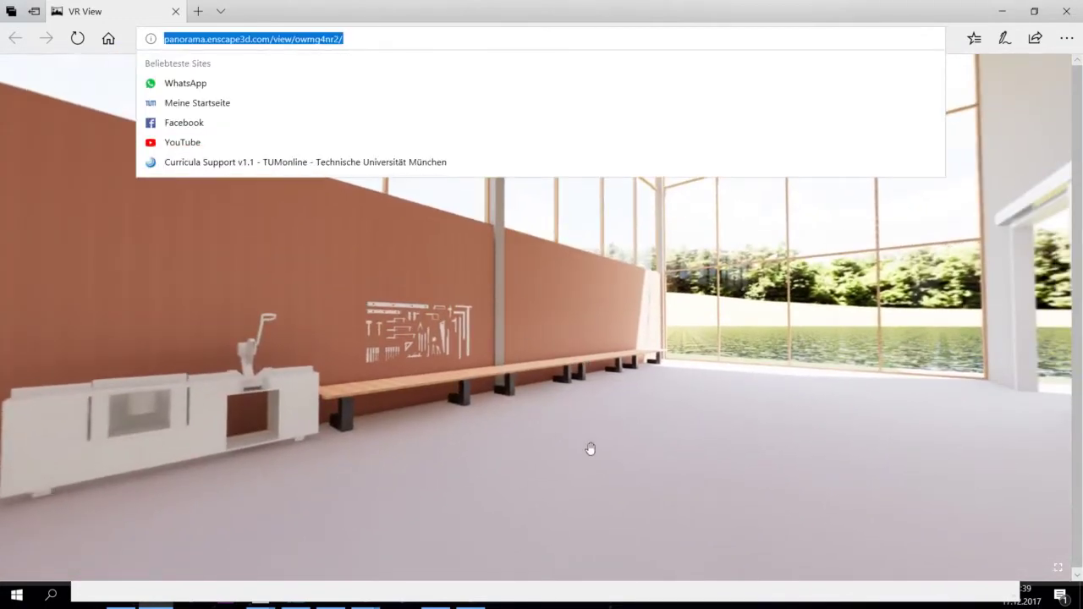
pyautogui.moveTo(590, 449); pyautogui.dragTo(290, 363)
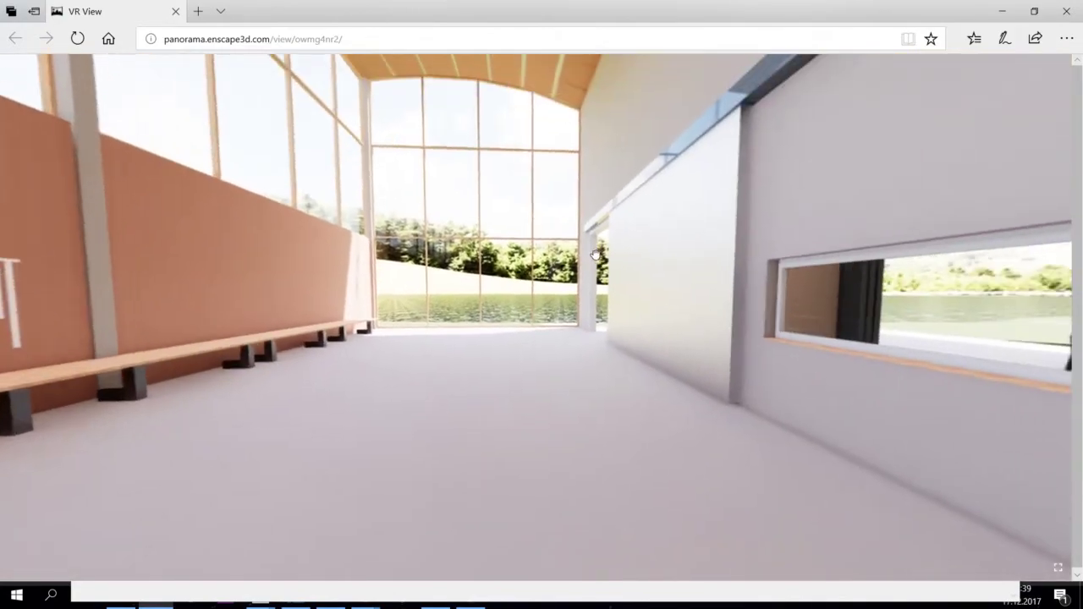